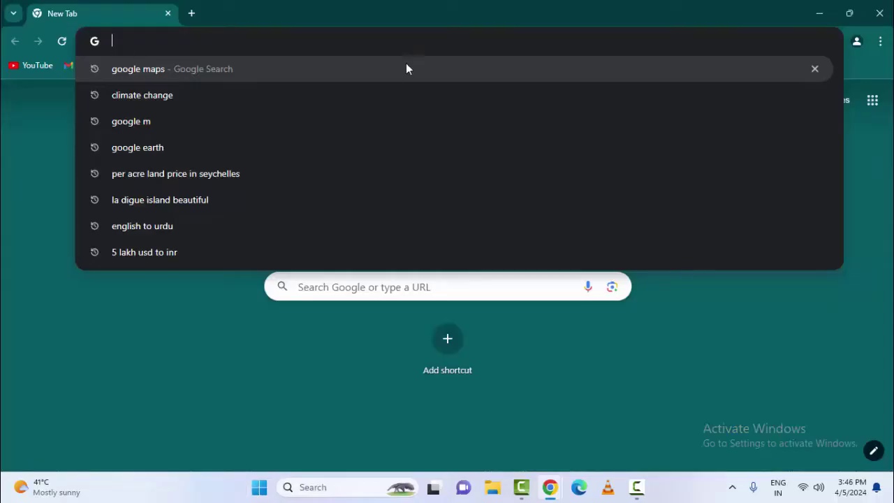
- Go to downdetector.com and keep the region set to United States
text(downd)
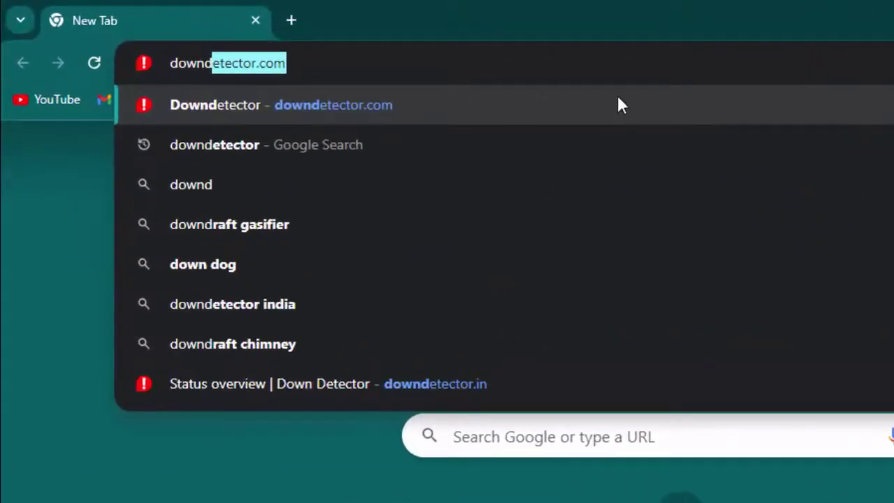
click(618, 105)
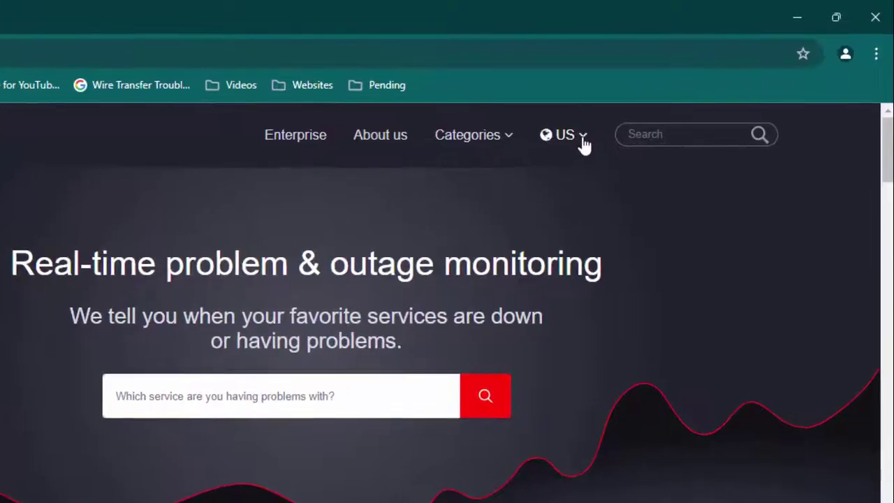
click(583, 140)
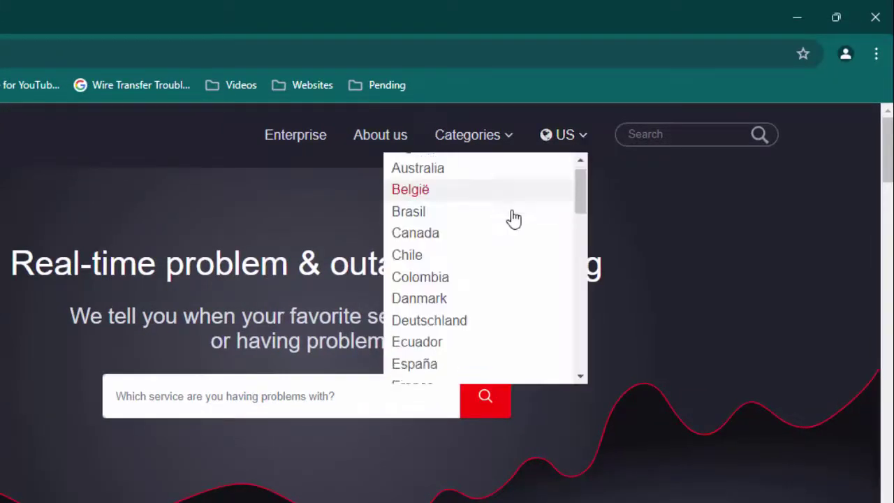
scroll(513, 219, down, 7)
scroll(511, 219, down, 4)
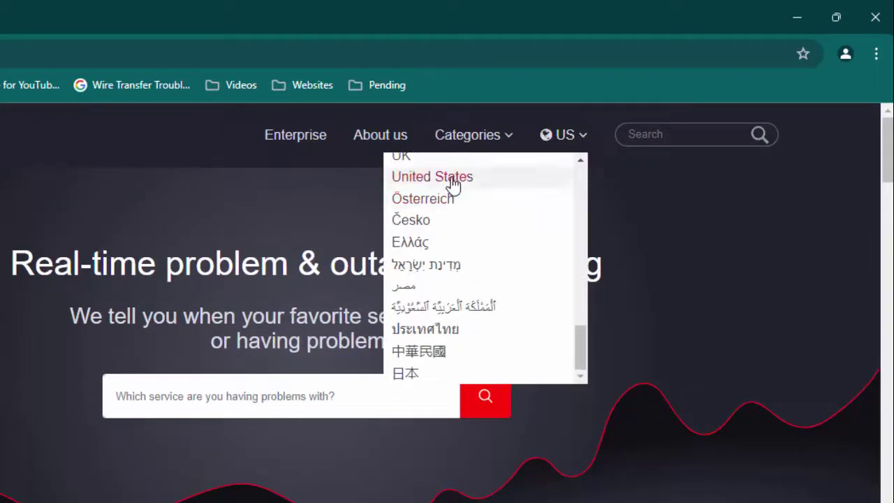
click(452, 180)
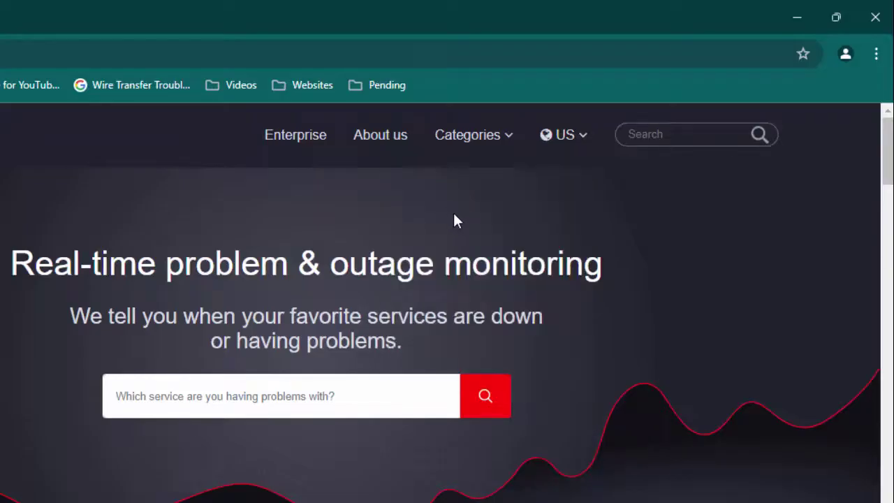
- Search Downdetector for chatgpt
click(184, 401)
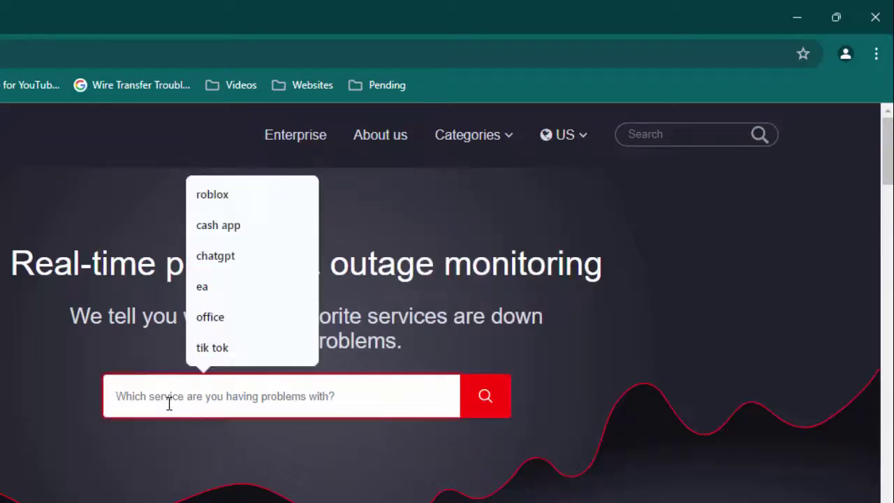
text(chat)
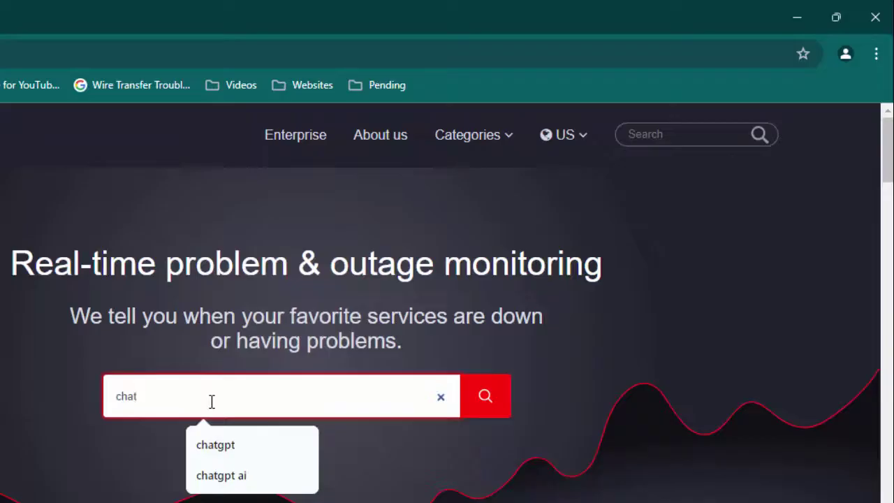
text(gpt)
key(Return)
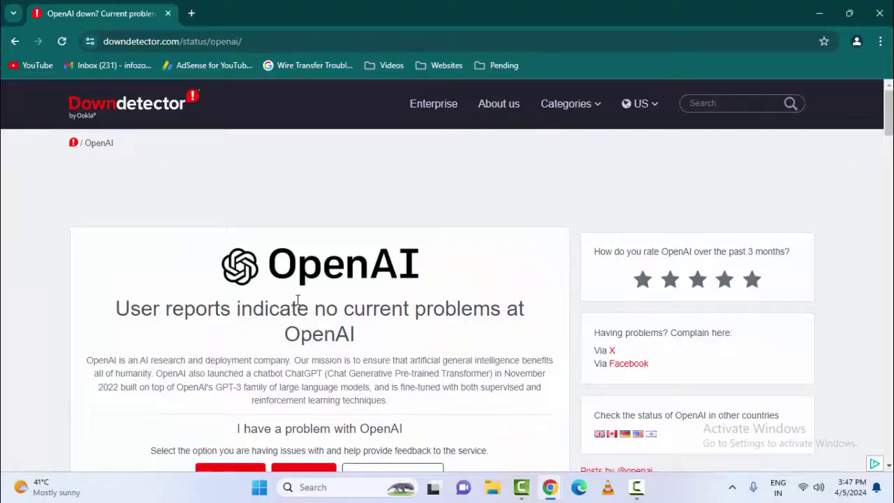
- Review the OpenAI outage chart and comments, then minimise Chrome
scroll(296, 299, down, 5)
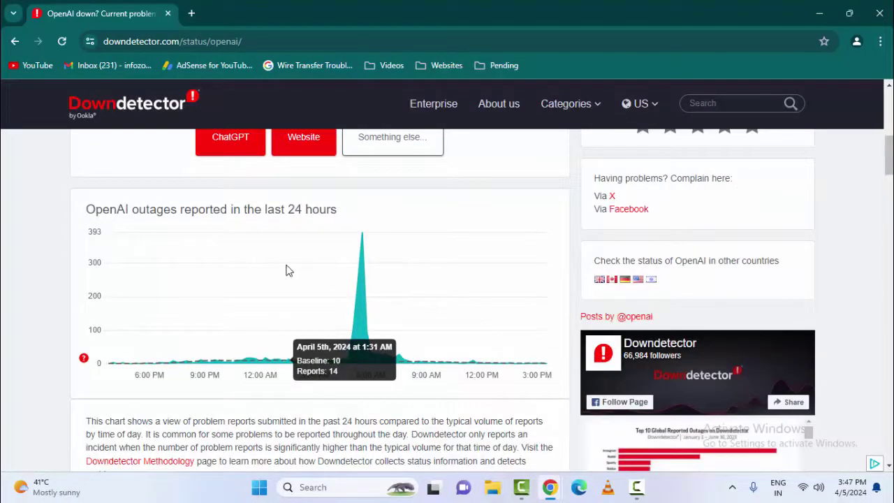
scroll(276, 266, up, 5)
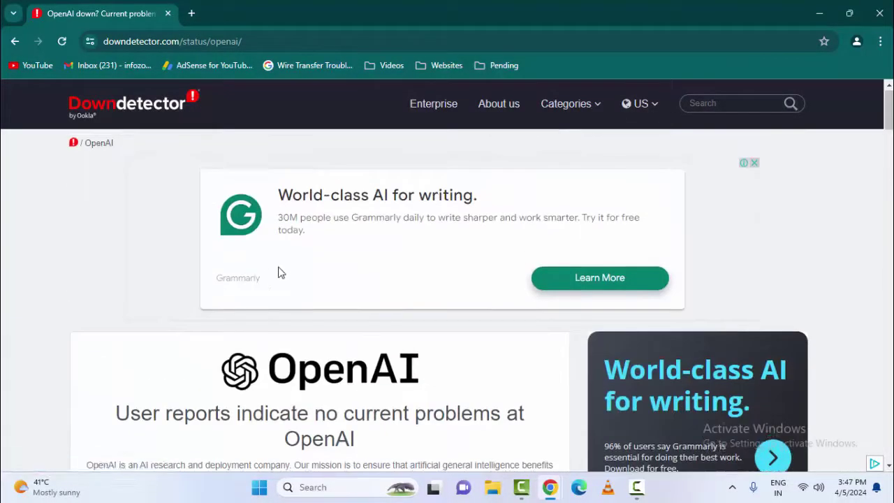
scroll(278, 273, down, 10)
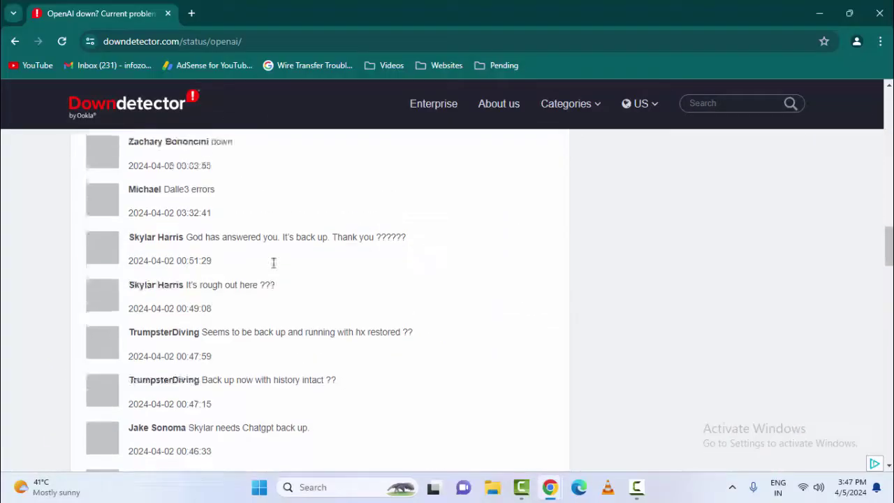
scroll(345, 259, up, 10)
click(819, 17)
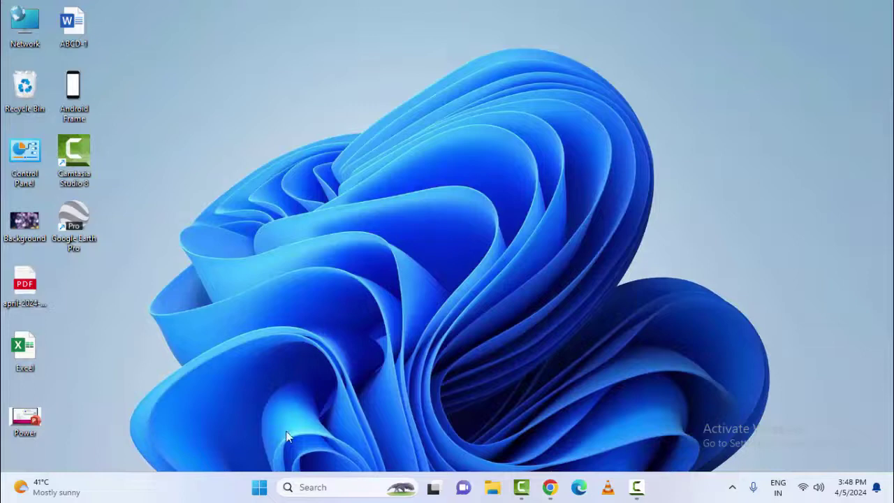
- Launch Google Chrome from the Start search
click(261, 488)
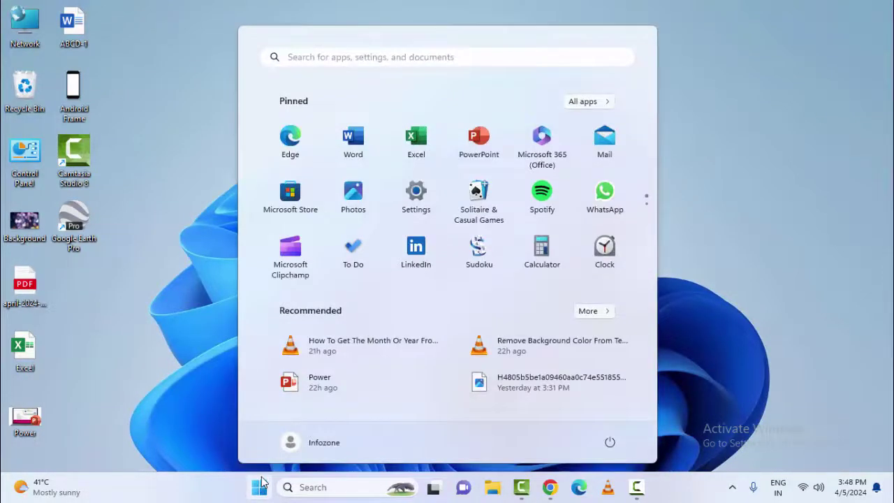
text(chrome)
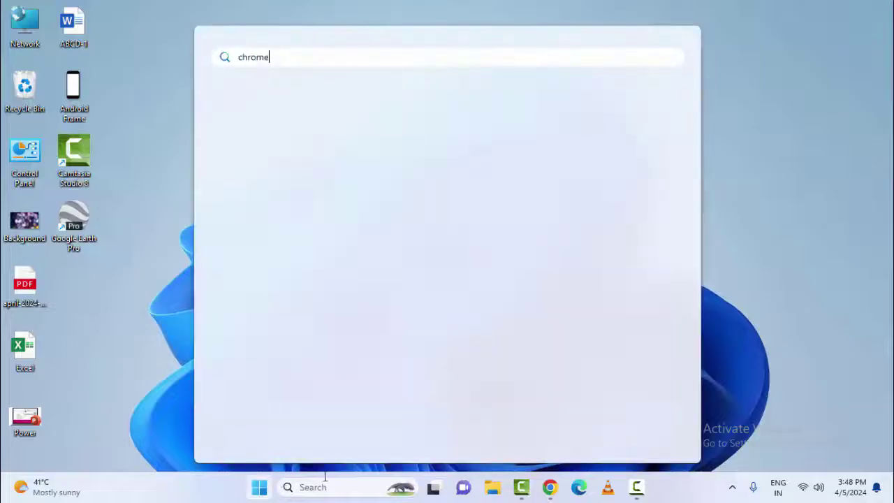
key(Return)
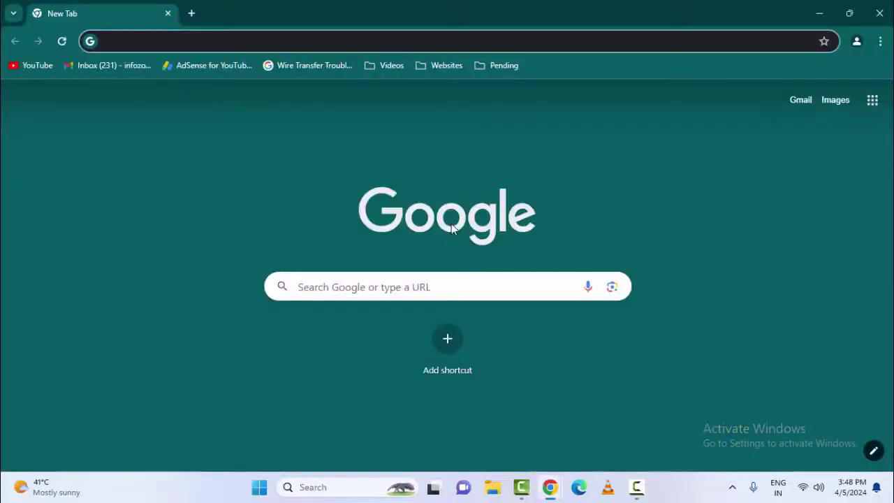
- Open Clear browsing data, check the Last 4 weeks range and Browsing history, then cancel
key(ctrl+shift+Delete)
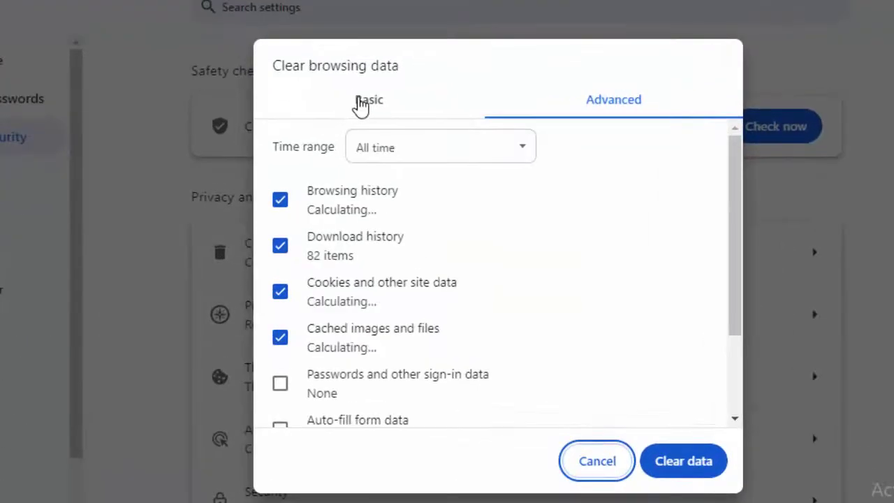
click(361, 105)
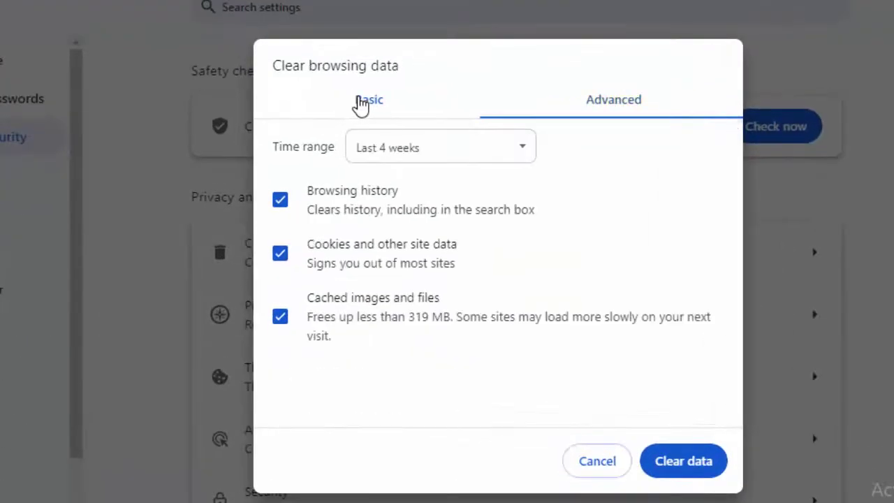
click(365, 146)
click(358, 222)
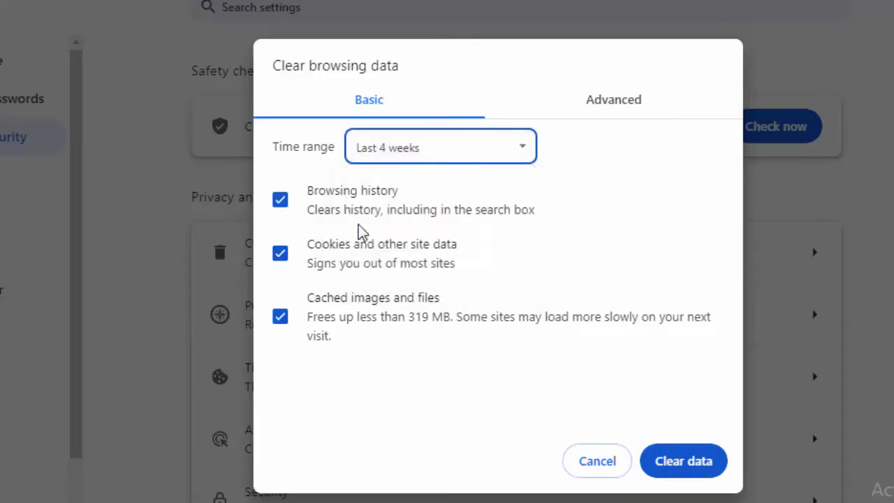
click(279, 205)
click(280, 205)
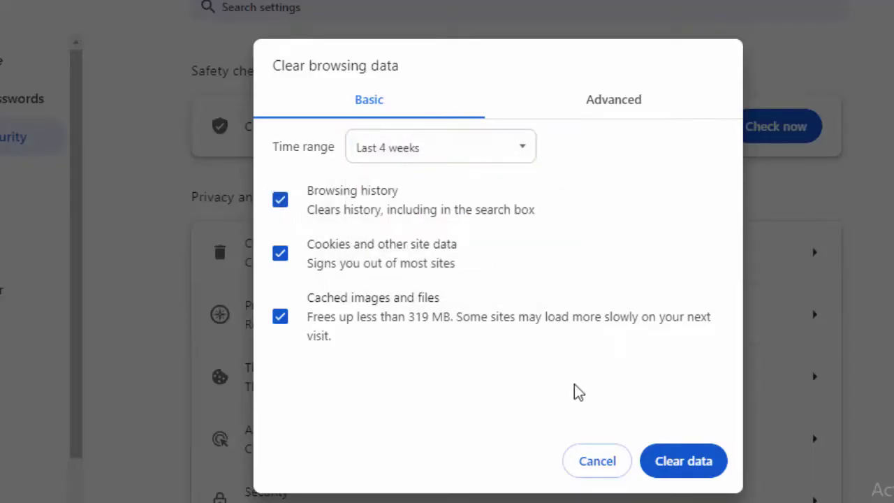
click(589, 471)
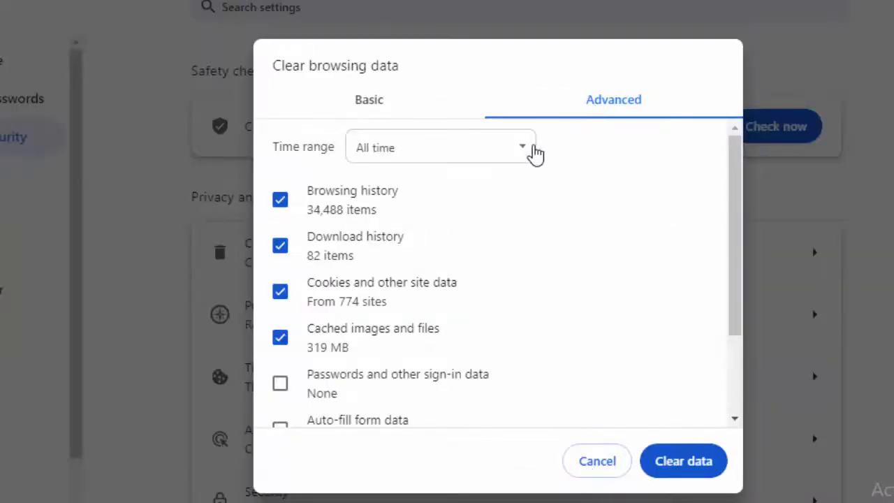
- Clear history, downloads, cookies and cached files for the last 4 weeks
click(532, 150)
click(452, 223)
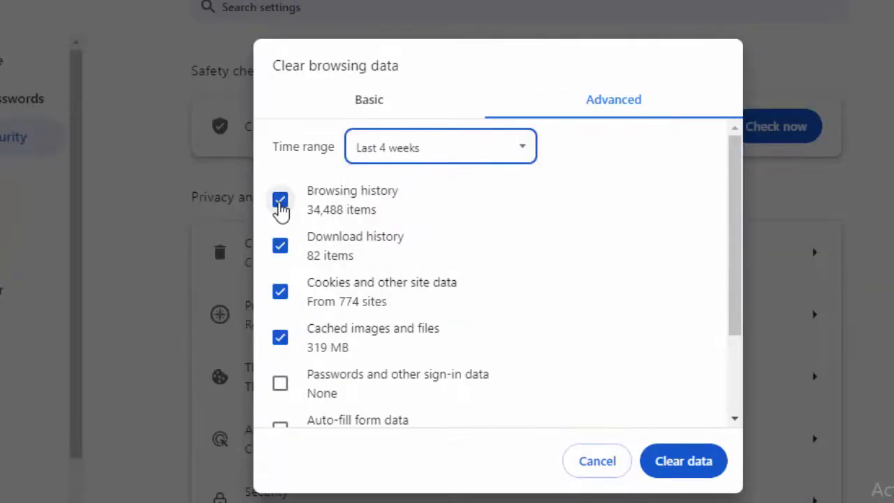
scroll(283, 231, down, 3)
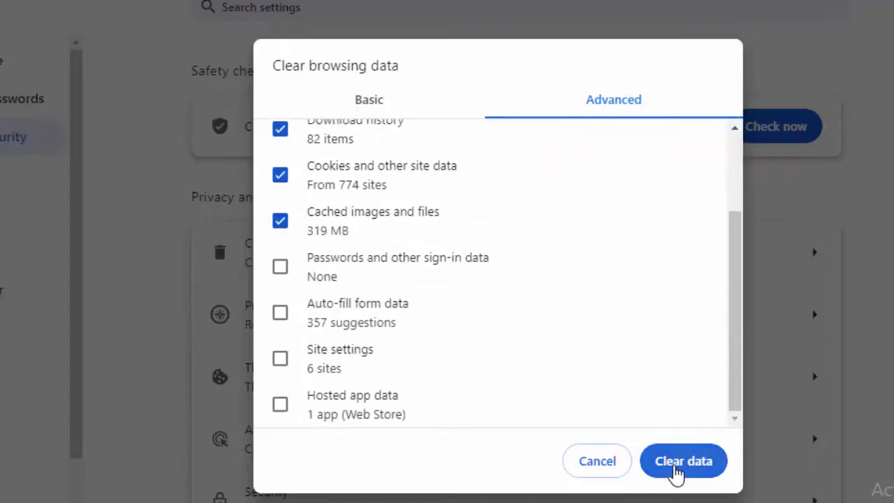
click(625, 464)
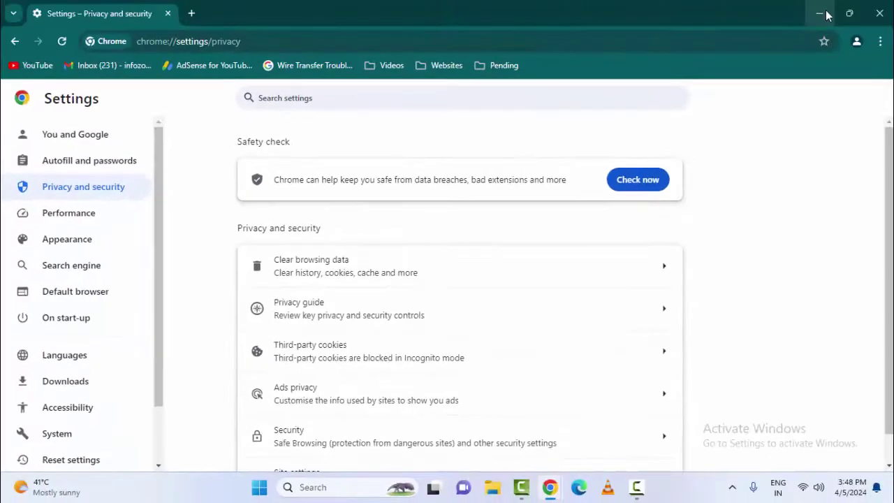
- Close Chrome and relaunch it from the Start search on a new tab
click(880, 14)
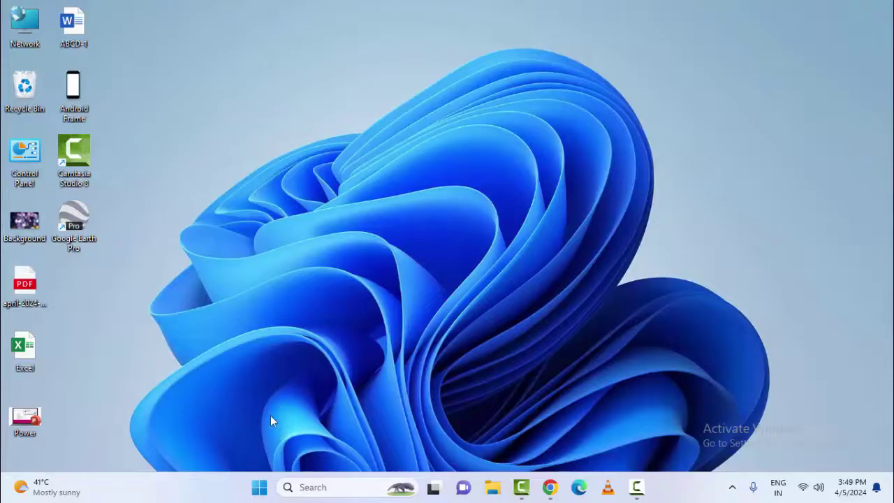
click(259, 487)
text(c)
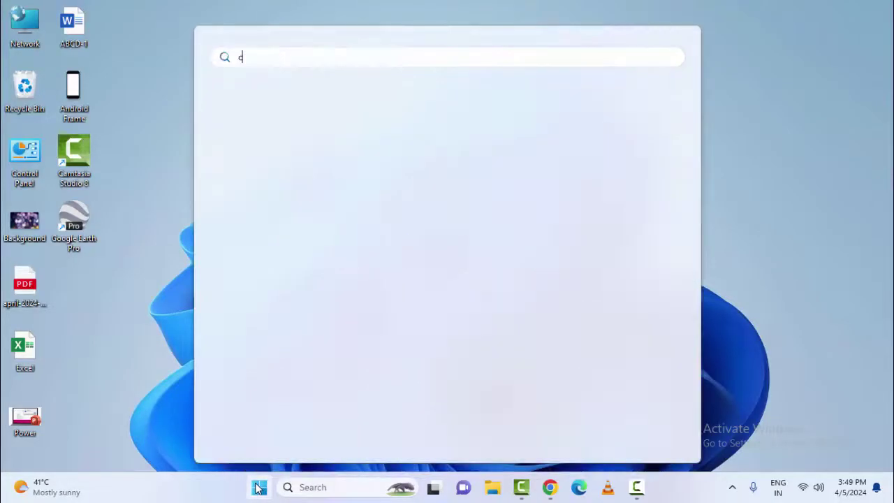
text(hro)
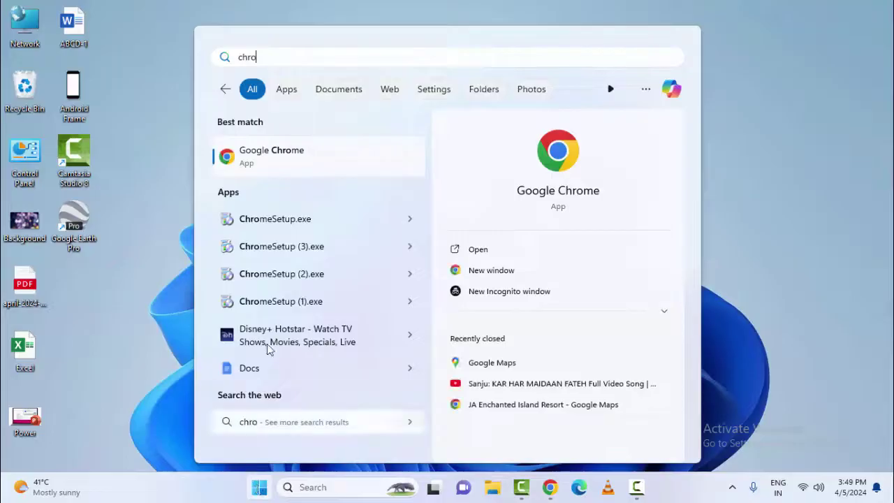
click(272, 151)
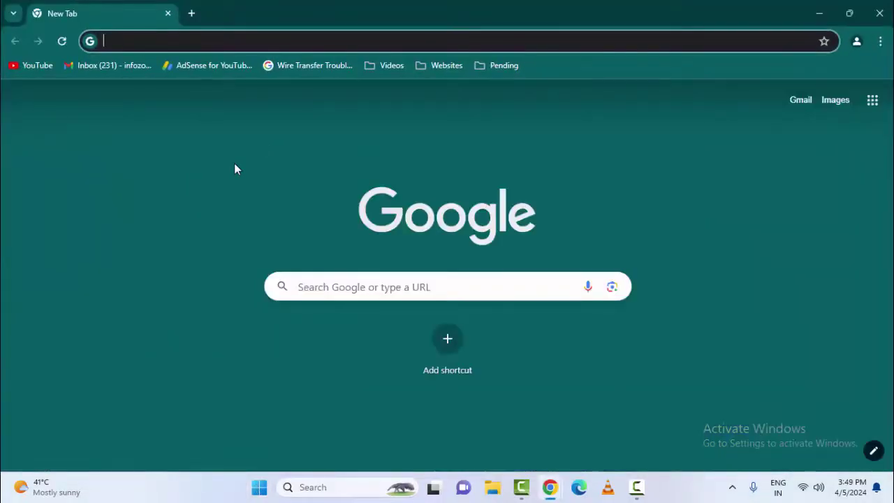
click(880, 40)
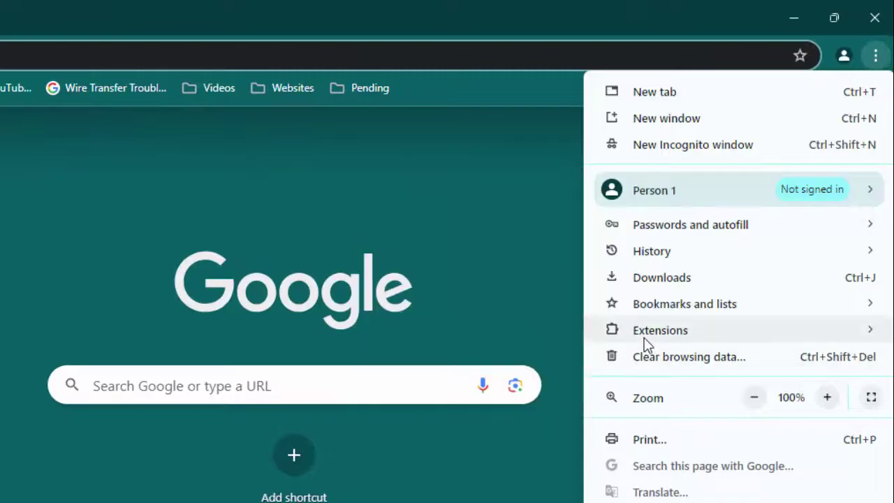
- Check Manage Extensions, confirm none are installed, and close Chrome
mouse_move(646, 338)
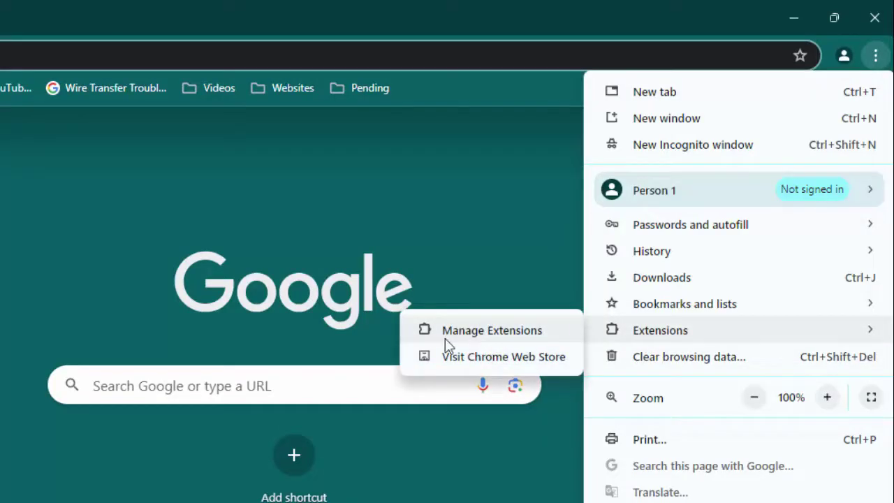
click(489, 336)
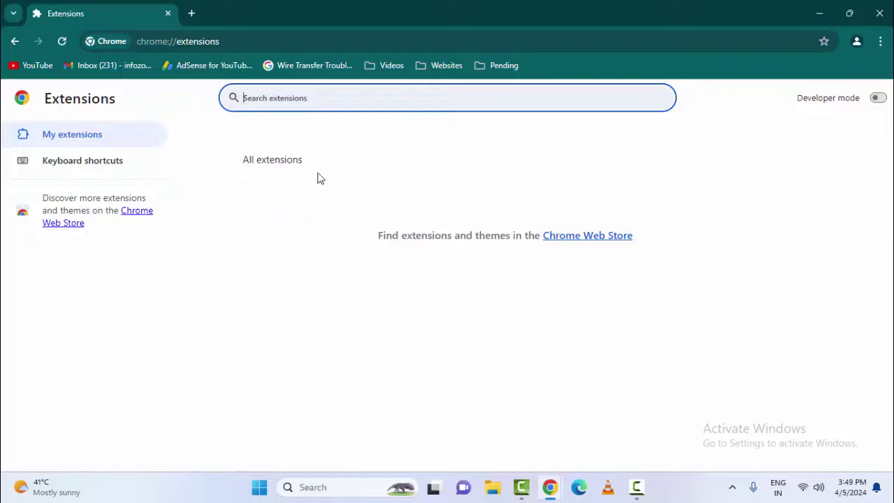
click(880, 13)
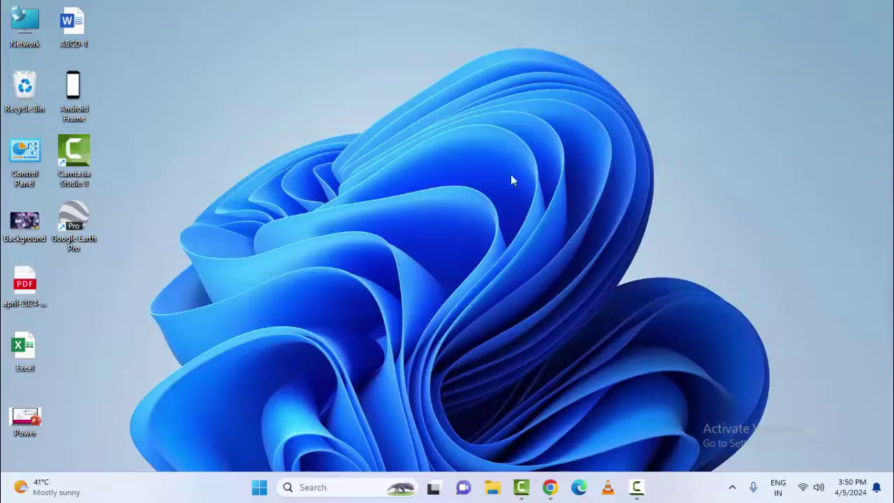
- Relaunch Google Chrome from the Start search
click(254, 493)
text(chr)
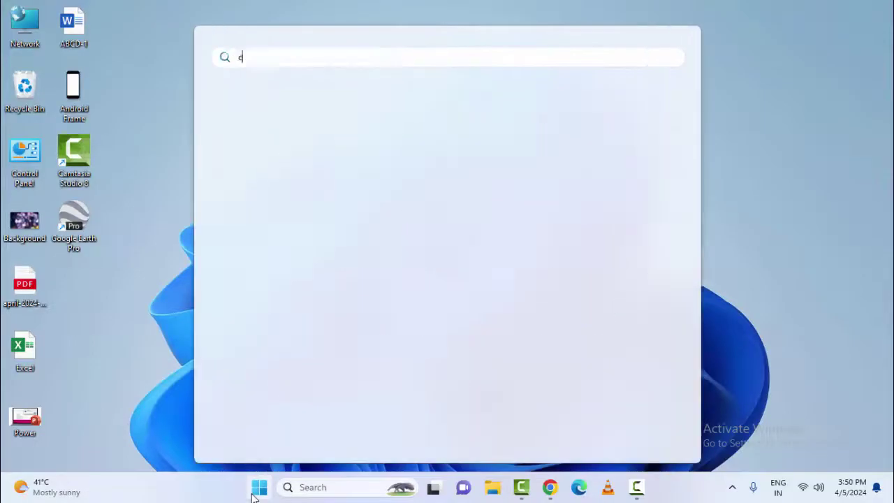
click(286, 150)
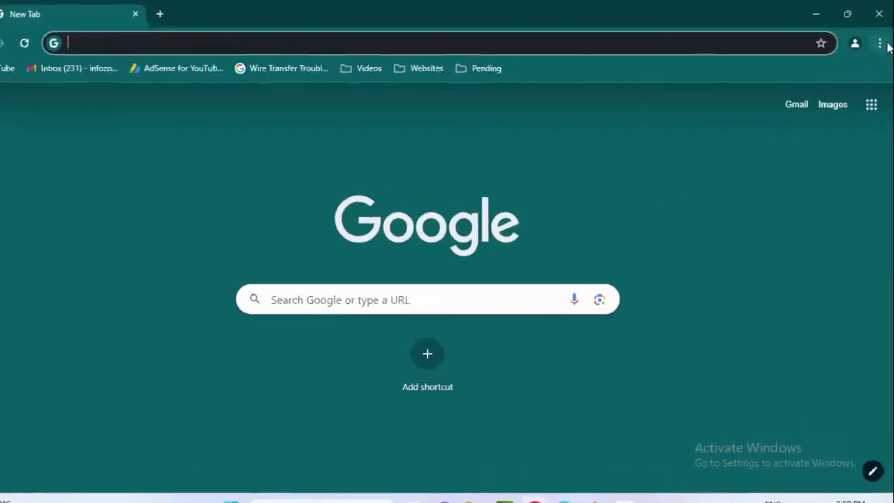
- Open a new Incognito window, then close it
click(881, 44)
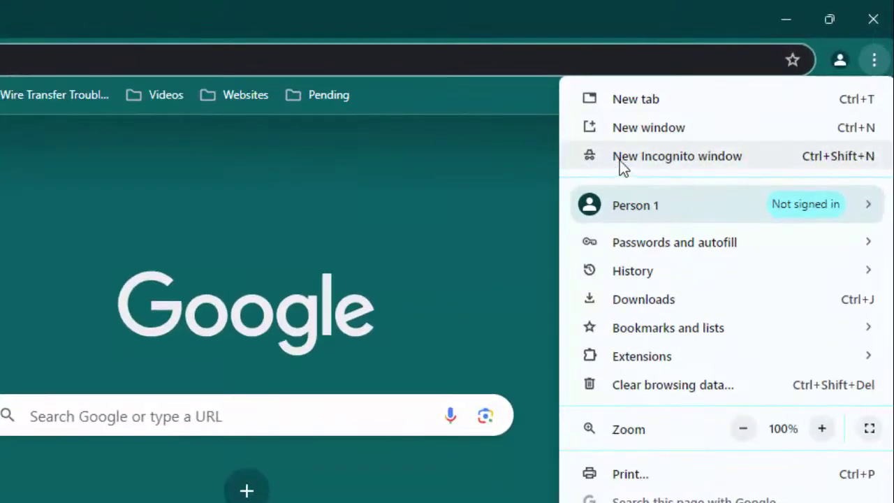
click(657, 158)
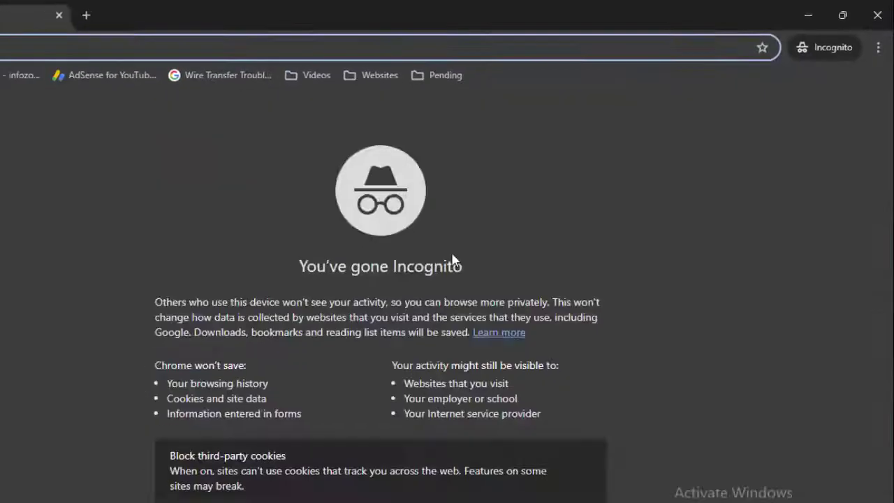
click(880, 13)
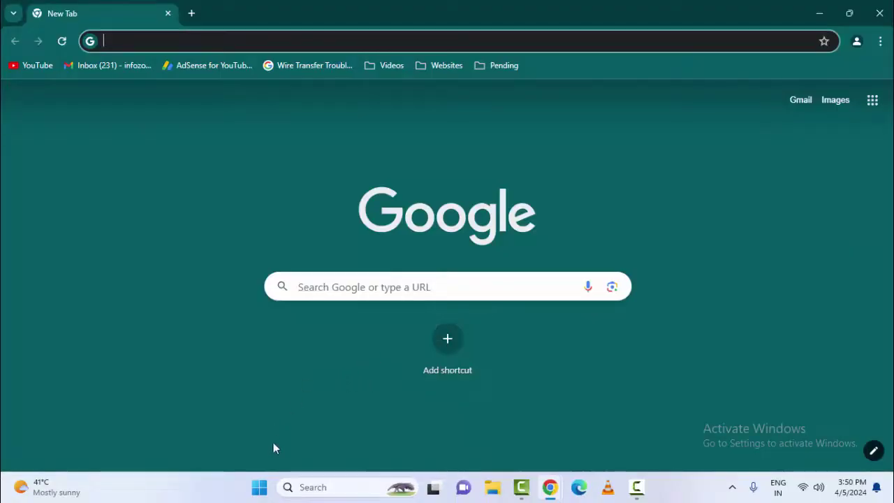
click(259, 487)
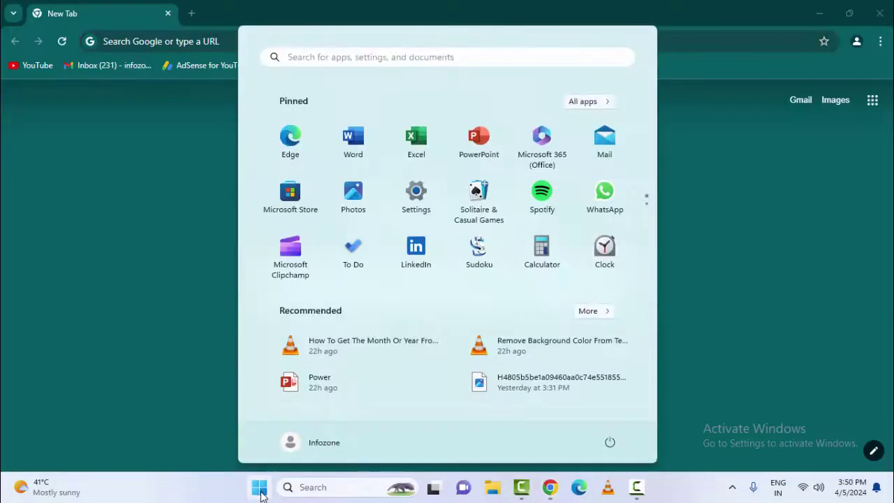
- Launch Command Prompt as administrator and maximise it
text(command p)
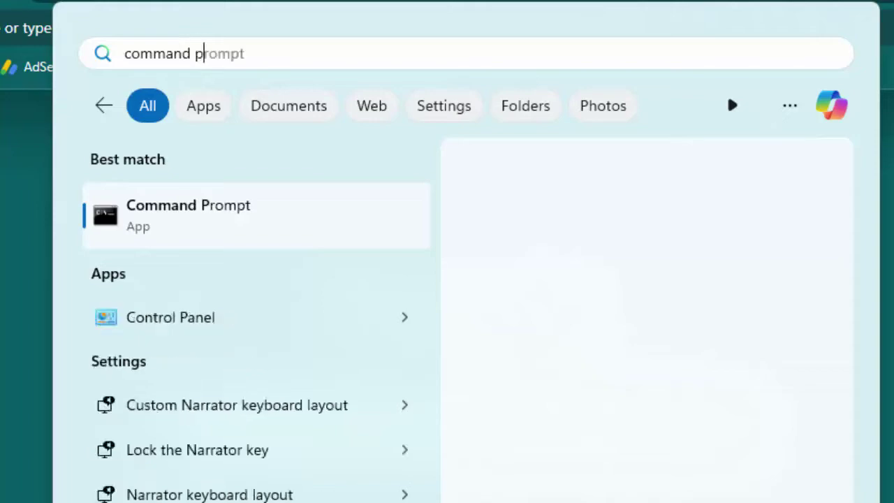
right_click(180, 222)
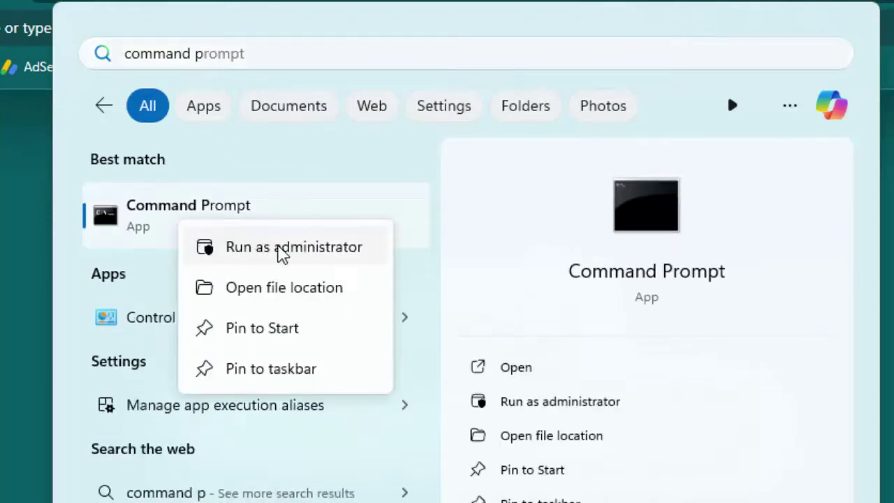
click(281, 250)
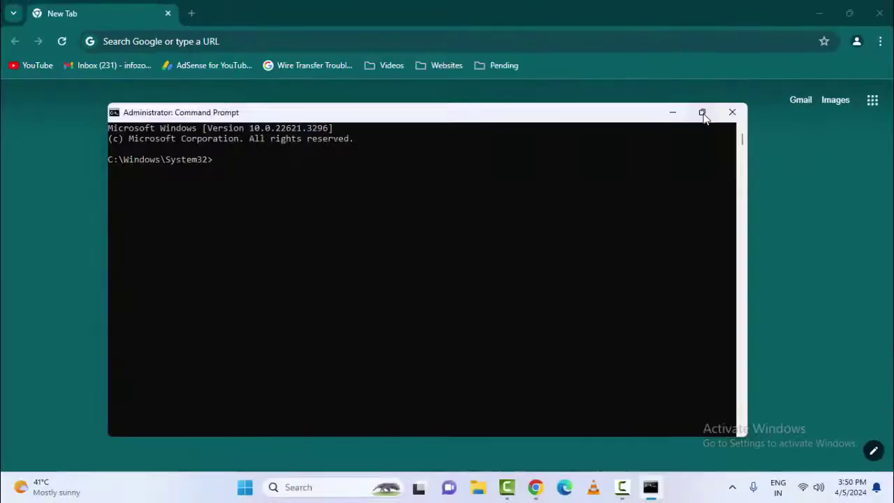
click(703, 113)
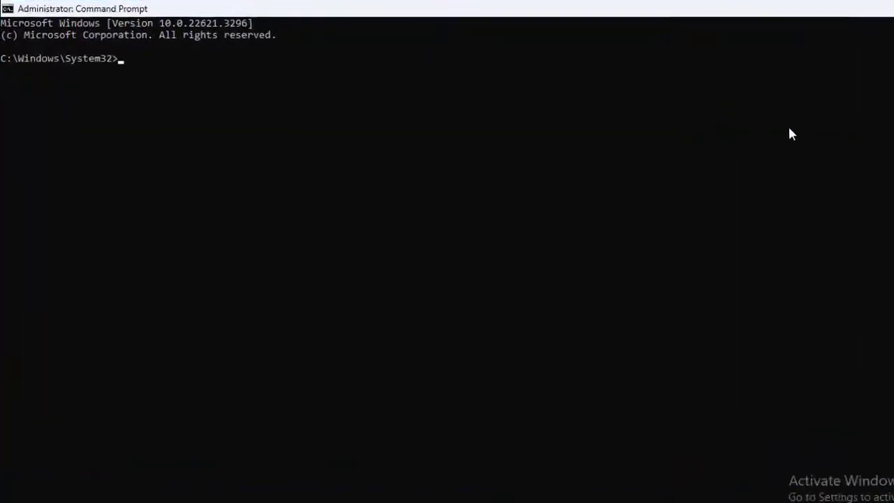
- Run ipconfig /release followed by ipconfig /flushdns
text(ipconfi)
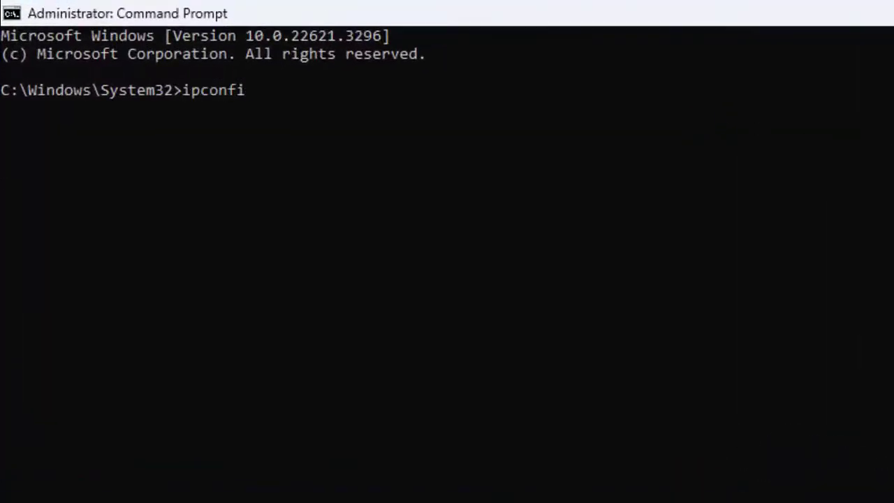
text(g /release)
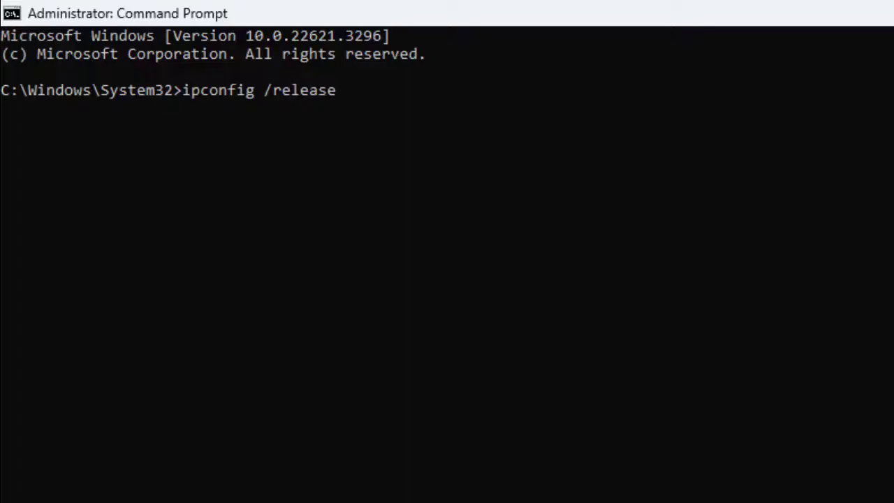
key(Return)
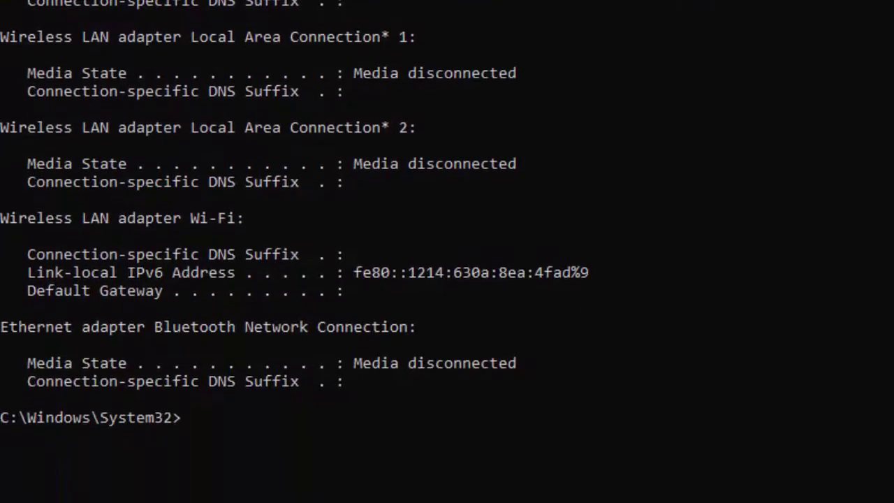
text(ipconfig)
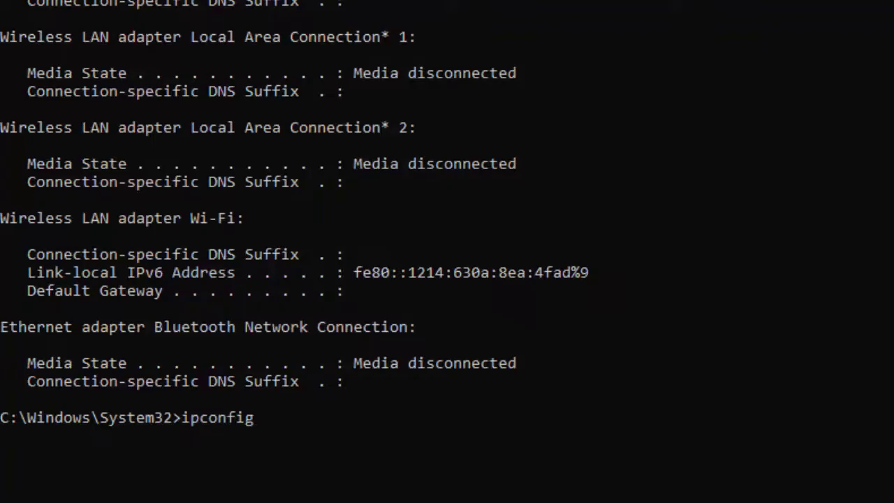
text( /flushdns)
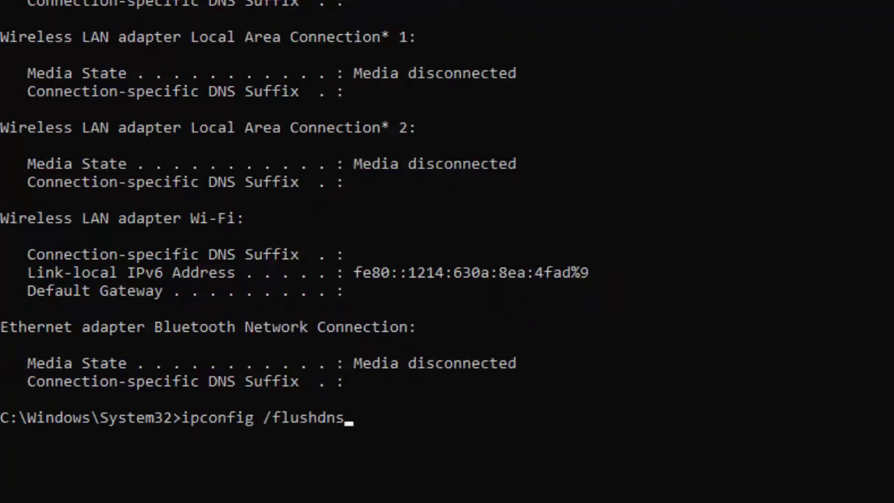
key(Return)
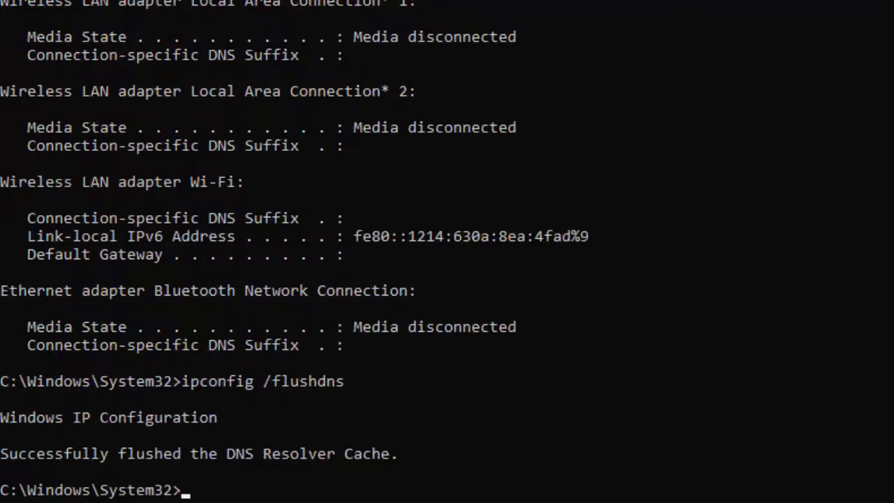
- Run ipconfig /renew and netsh winsock reset, then type netsh int ip reset
text(ipconfig /)
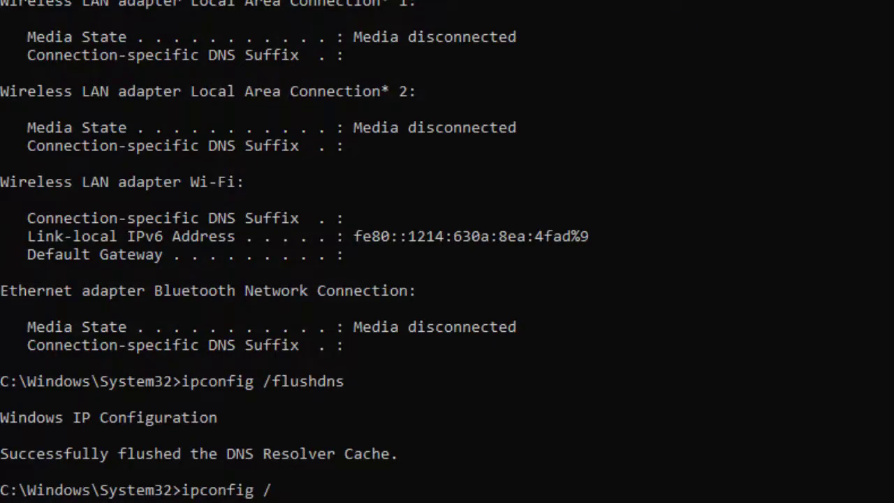
text(renew)
key(Return)
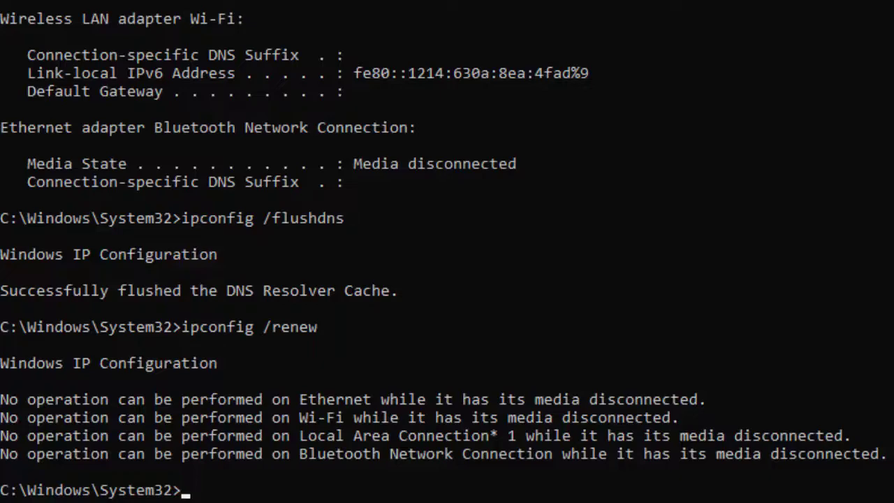
text(netsh w)
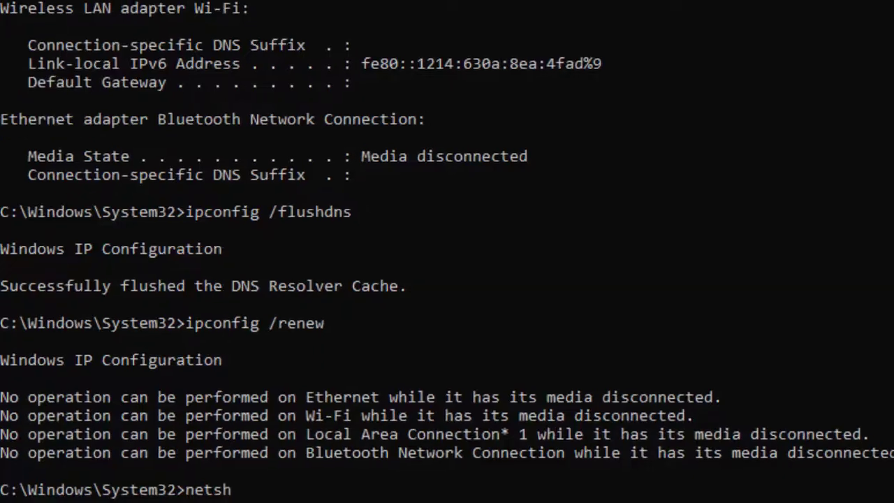
text(insoc)
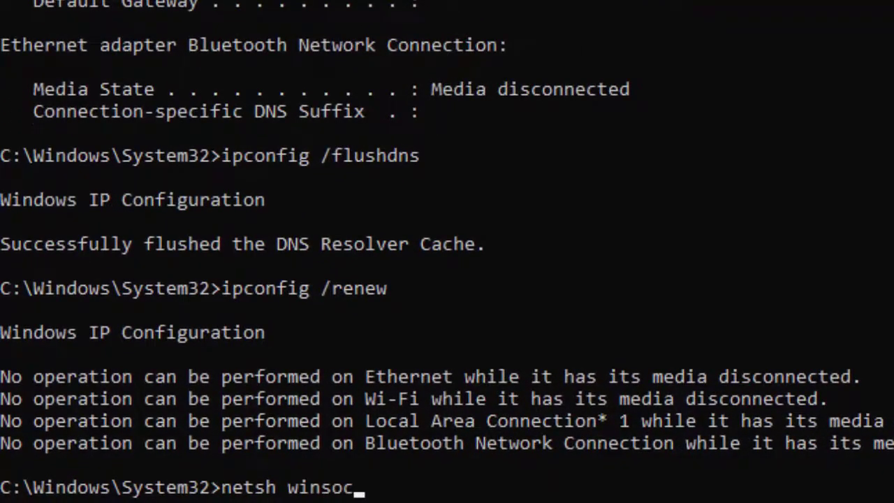
text(k reset)
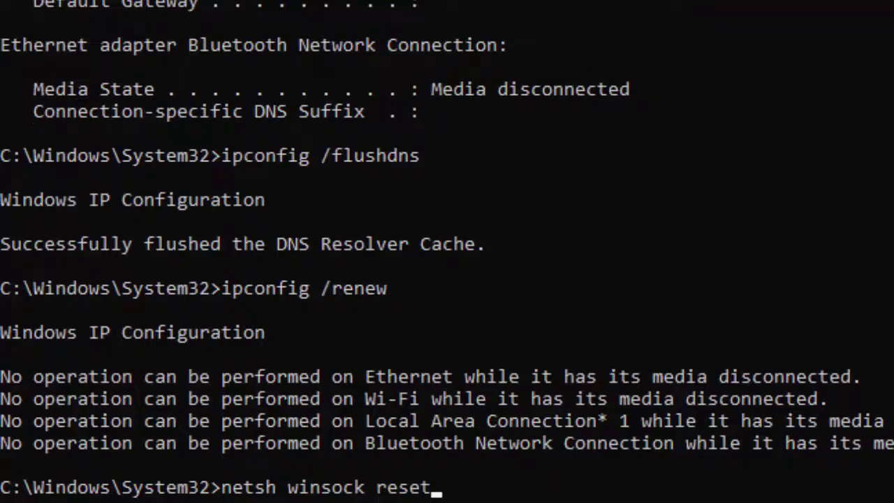
key(Return)
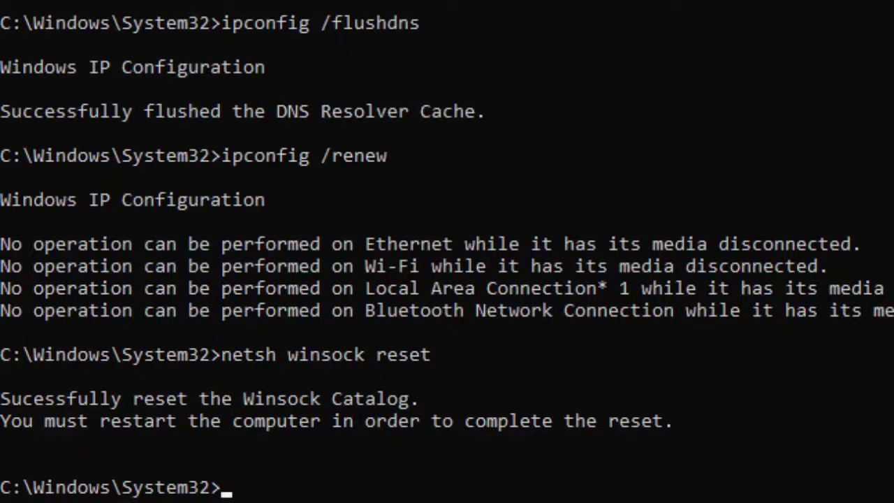
text(netsh )
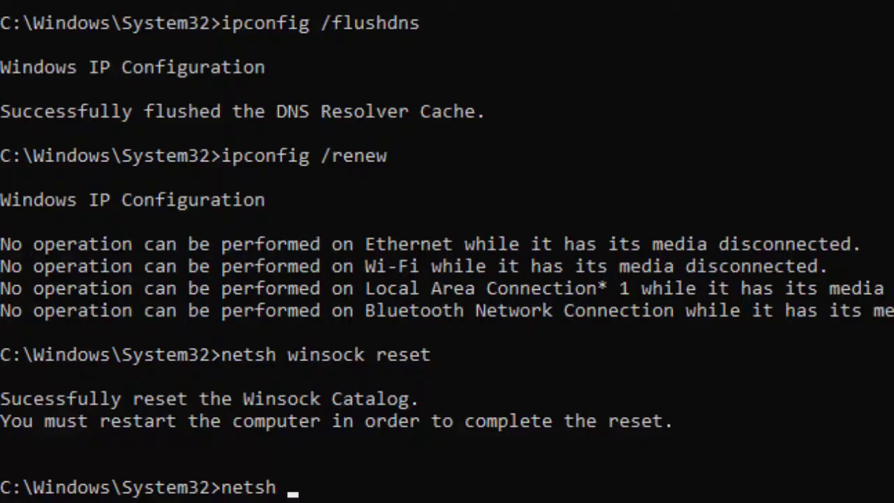
text(int ip reset)
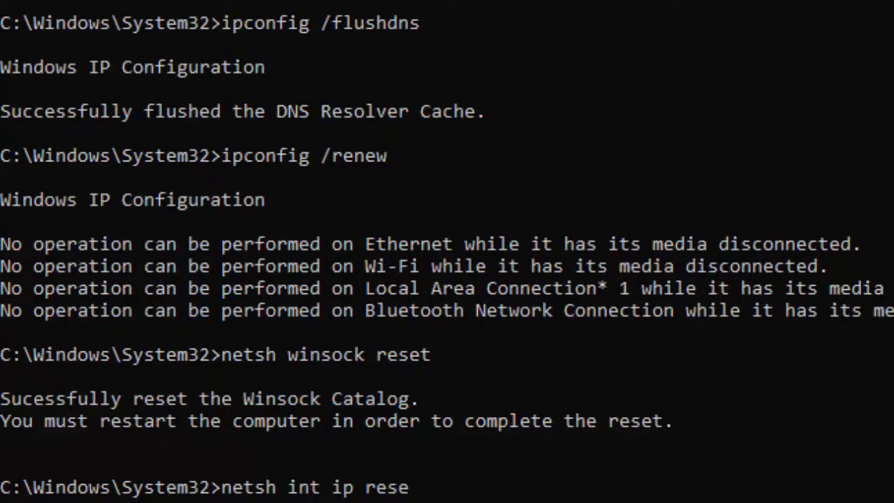